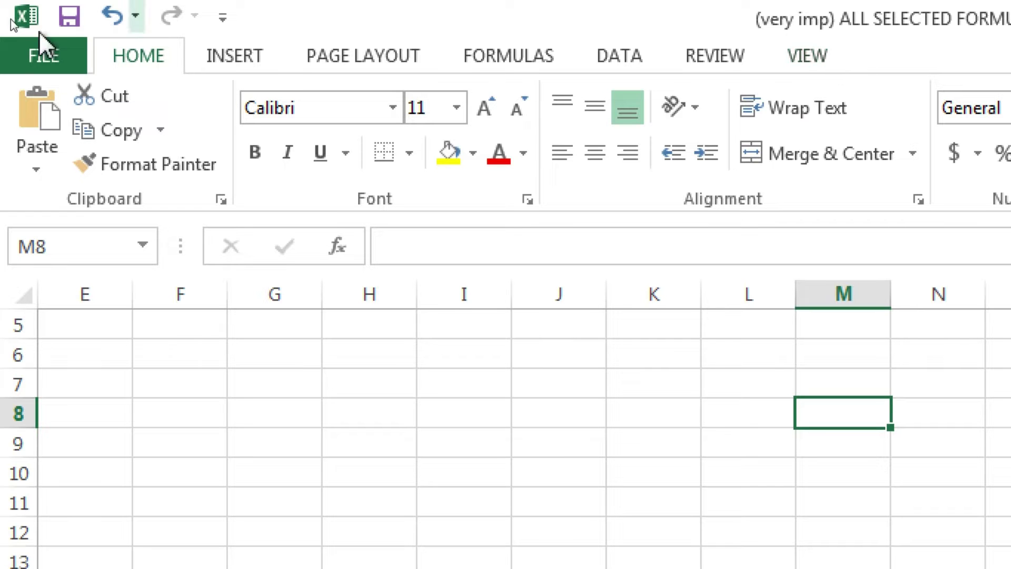
Open the Excel Options dialog from the File backstage view, showing the General page.
left_click(80, 54)
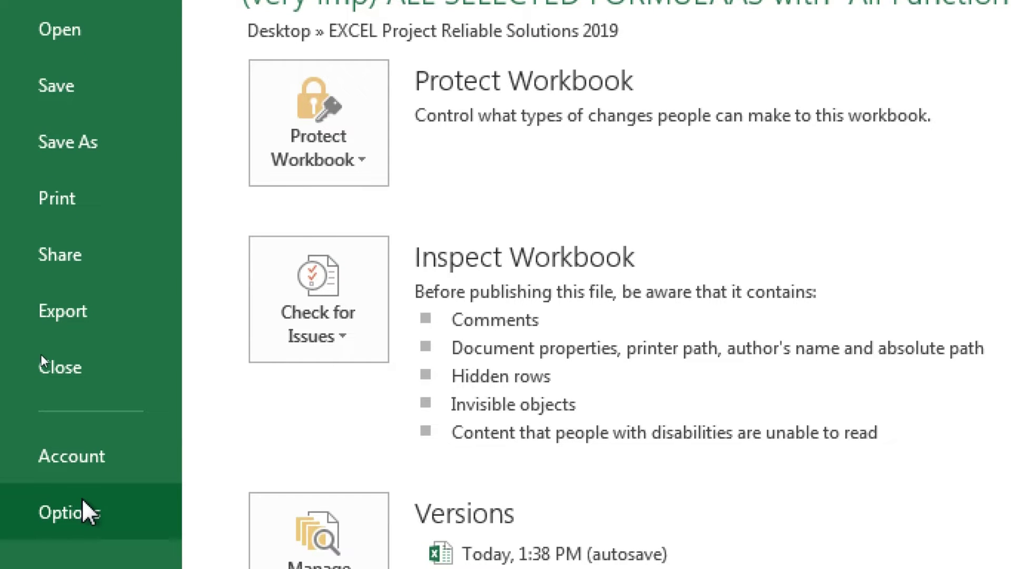
left_click(84, 510)
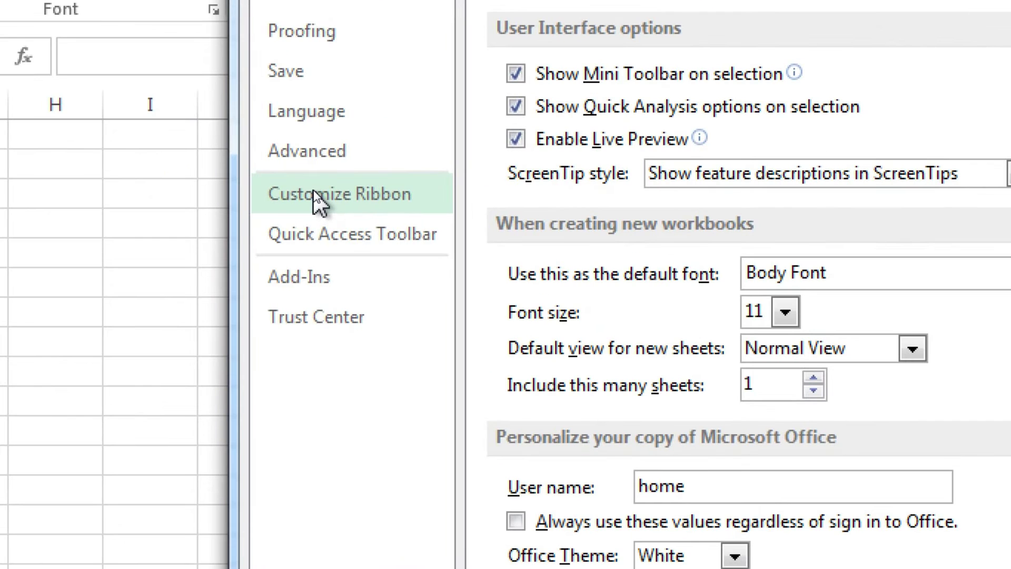
Show the Customize the Ribbon page with Popular Commands as the command source.
left_click(313, 191)
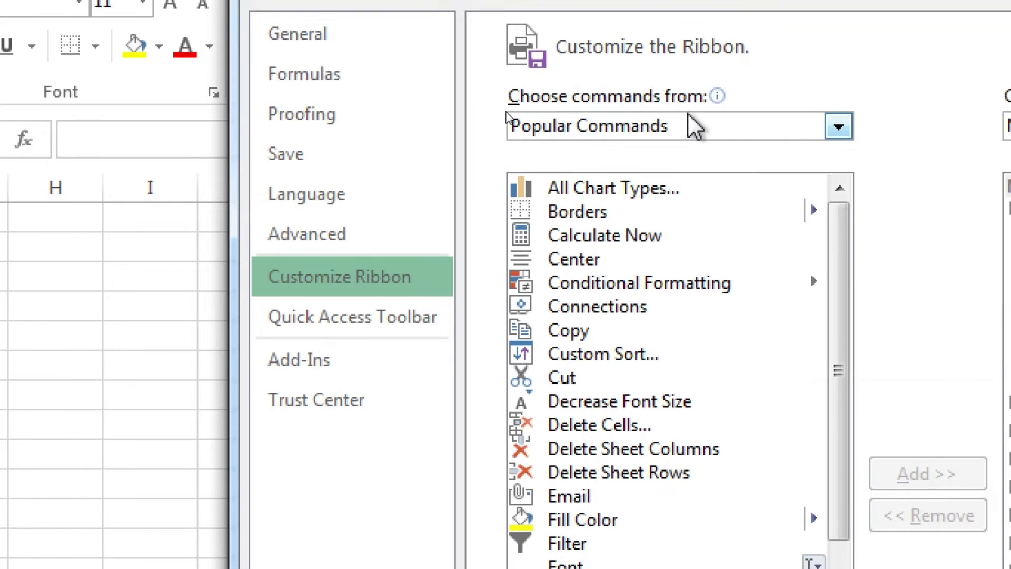
left_click(713, 127)
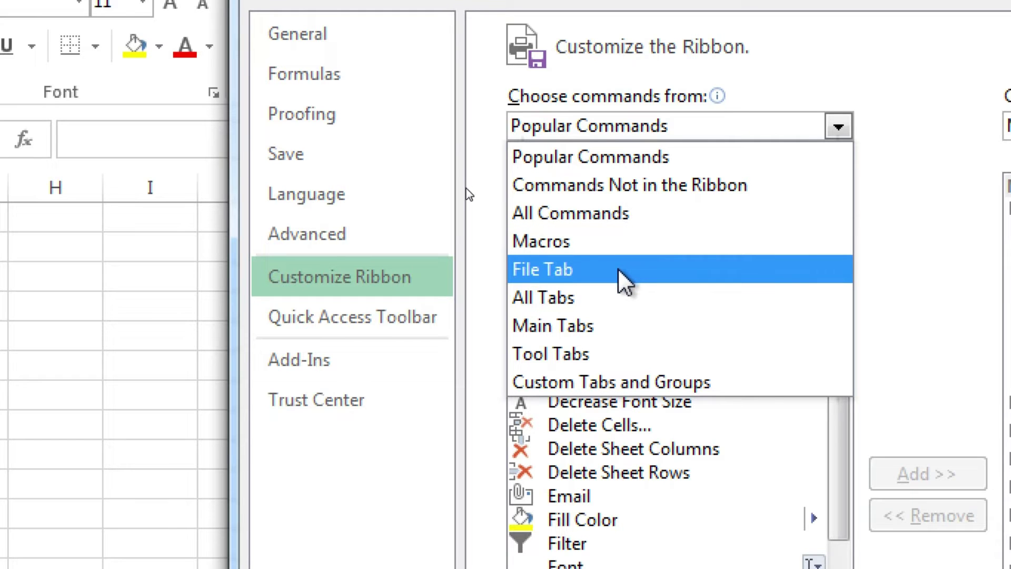
left_click(602, 157)
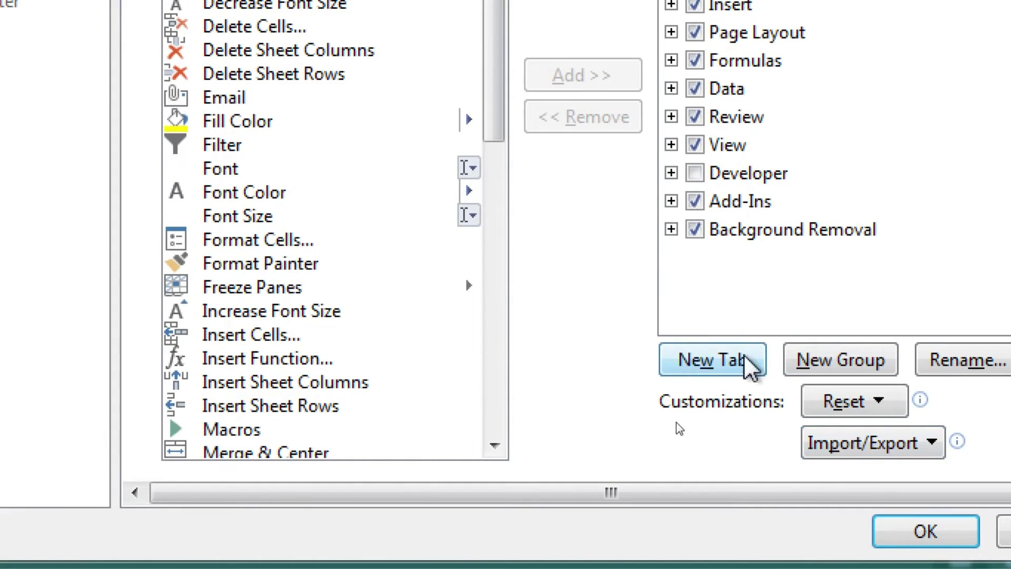
Add a new custom ribbon tab named 'My Tab' and select its New Group (Custom).
left_click(689, 363)
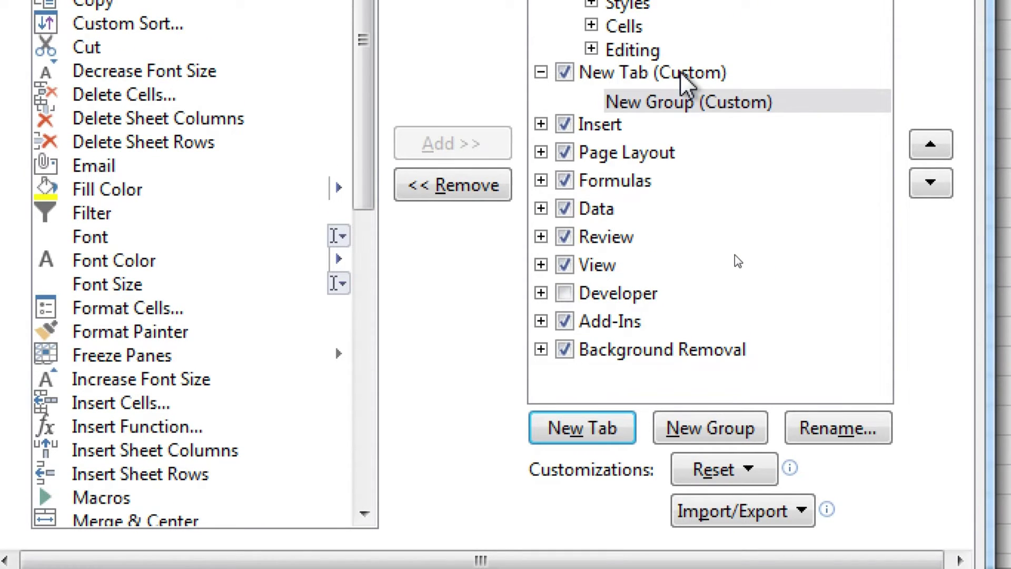
right_click(680, 72)
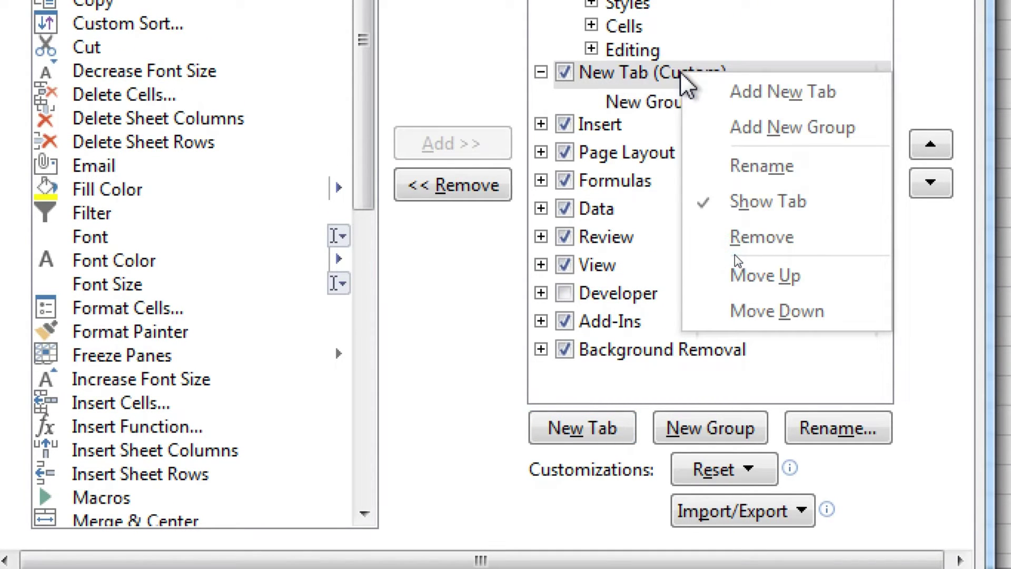
left_click(754, 169)
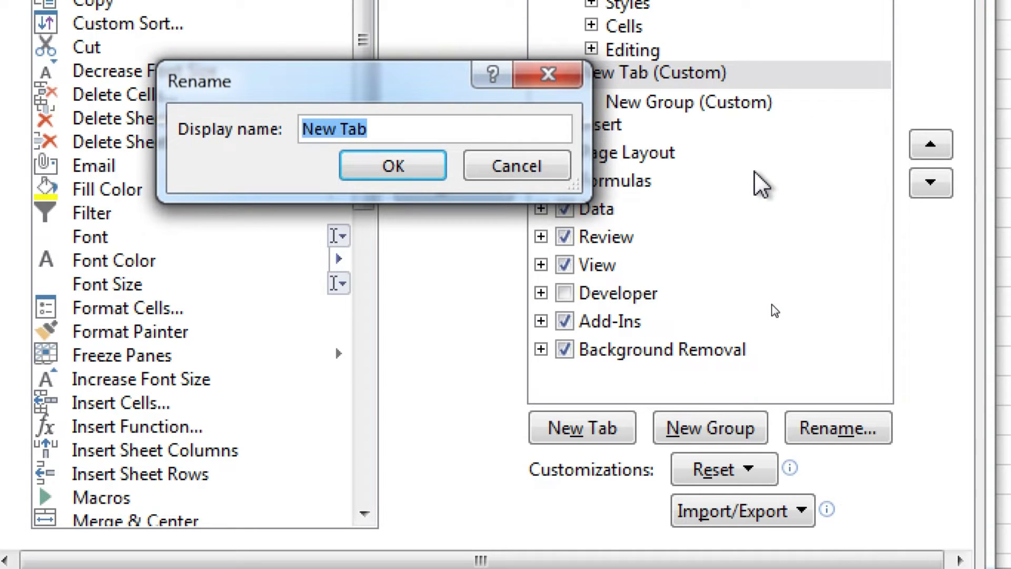
type("My")
type("Tav")
type("b")
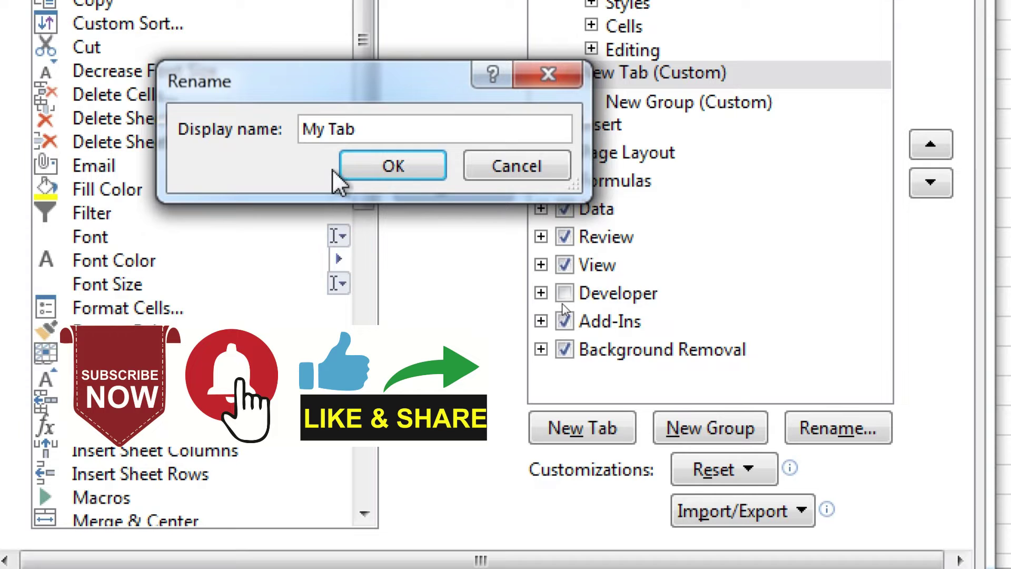
left_click(357, 165)
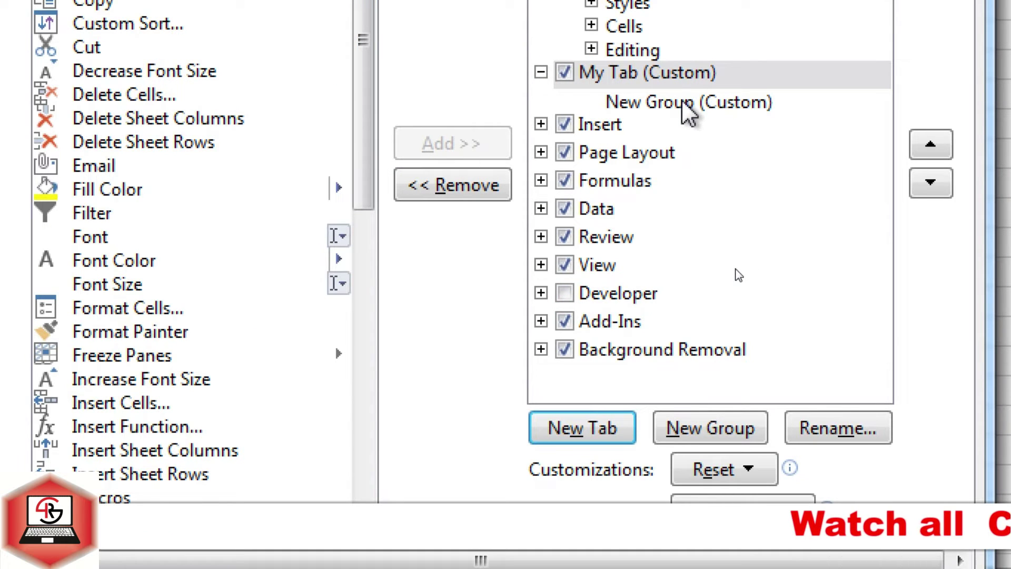
left_click(682, 101)
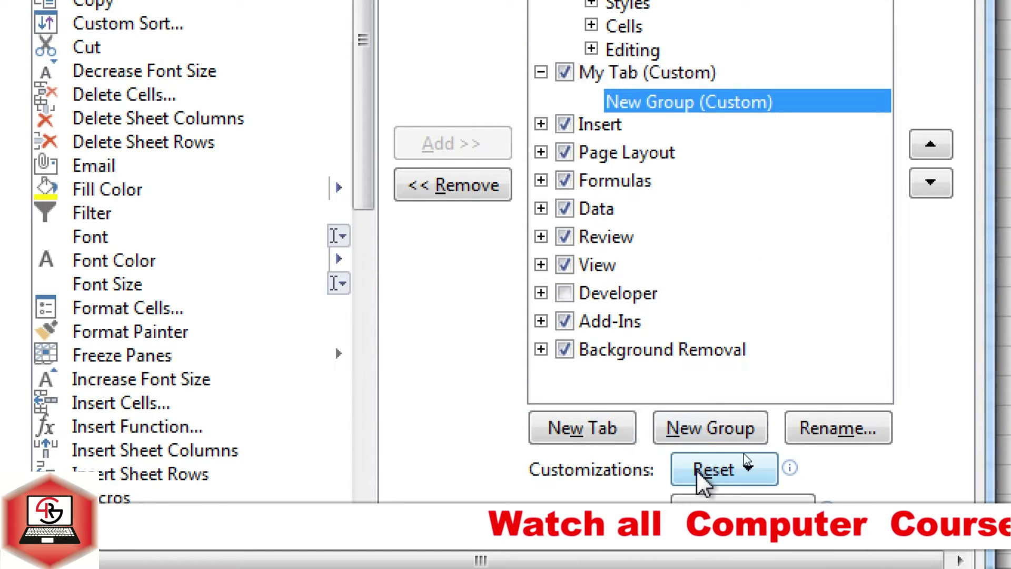
Rename the new group to 'Imp' and give it the pie-chart symbol.
left_click(800, 431)
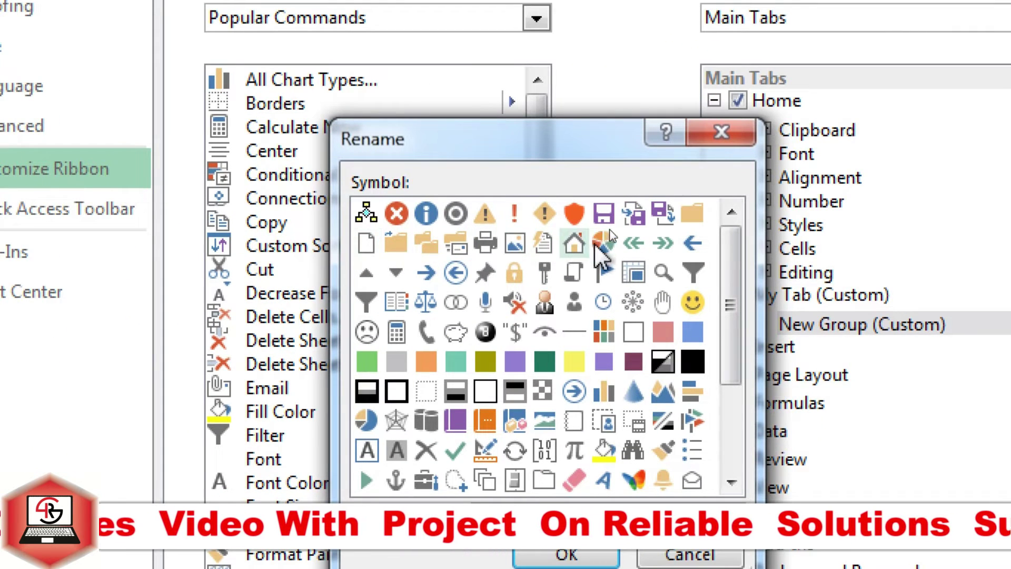
left_click(604, 243)
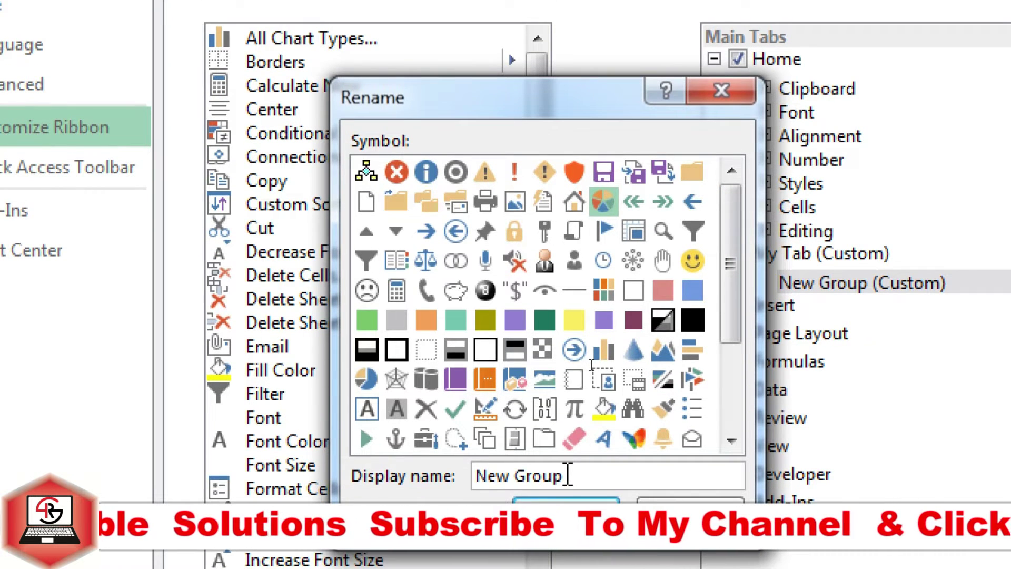
double_click(567, 476)
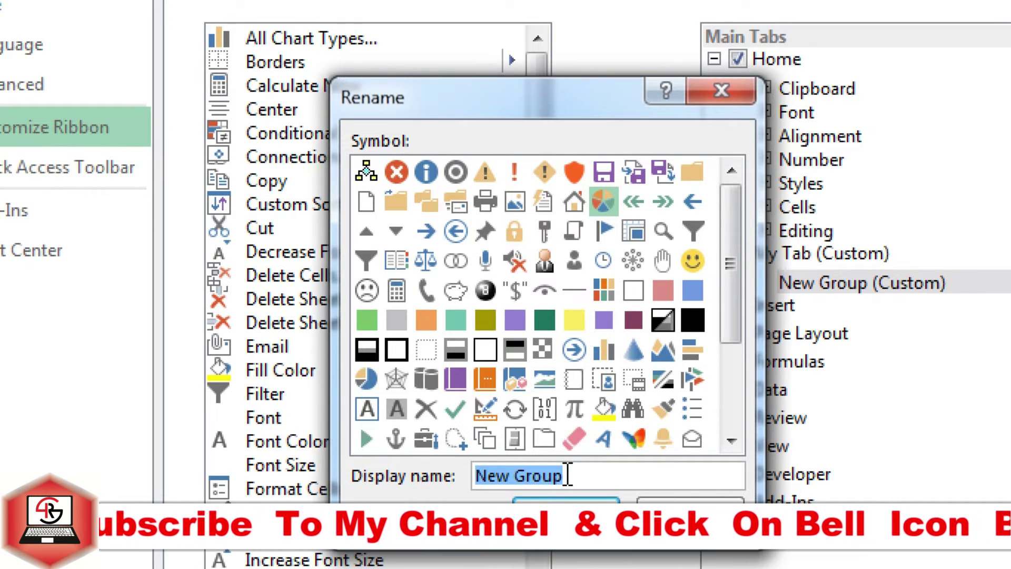
type("Impot")
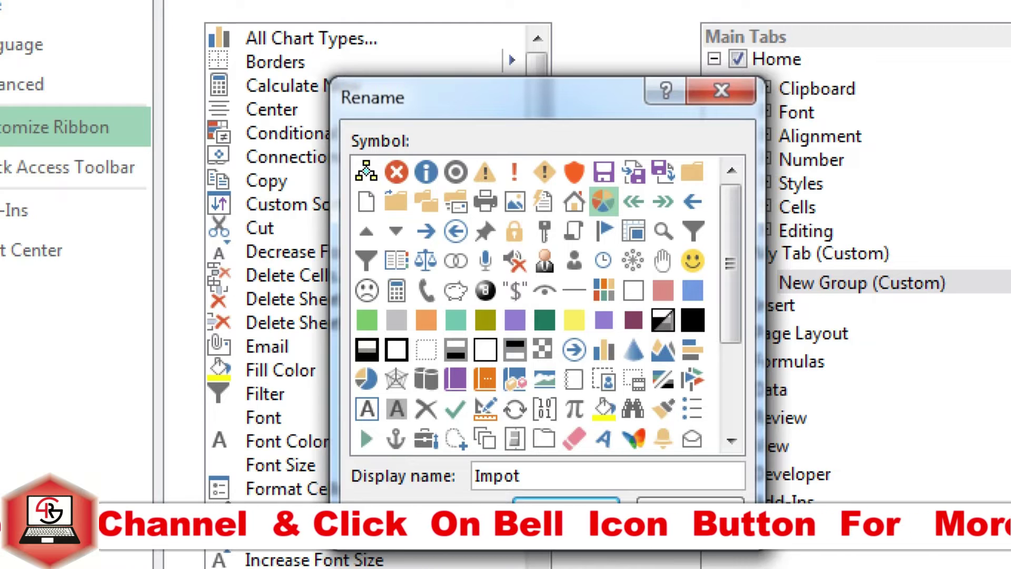
key("BackSpace")
key("BackSpace")
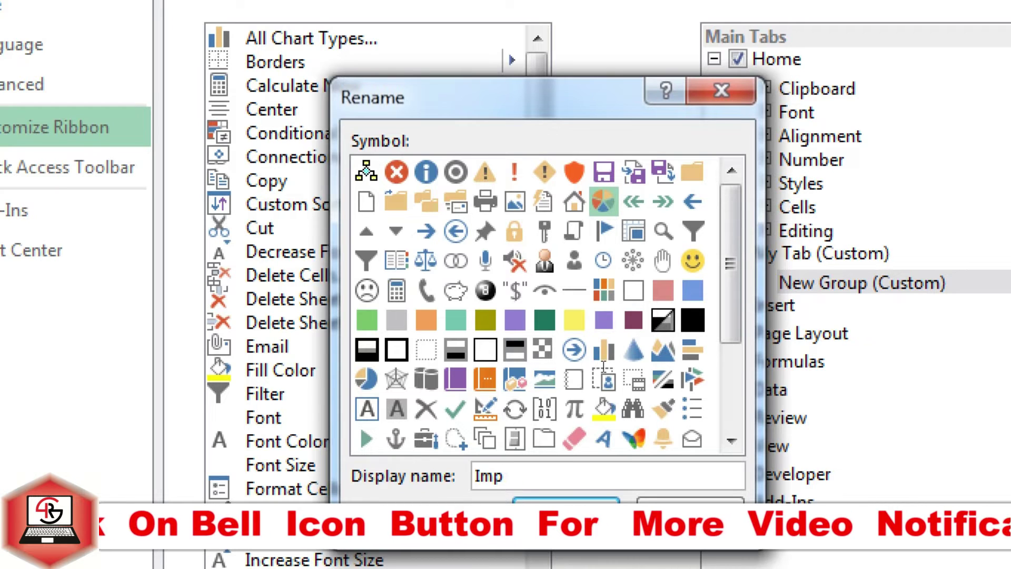
left_click(553, 312)
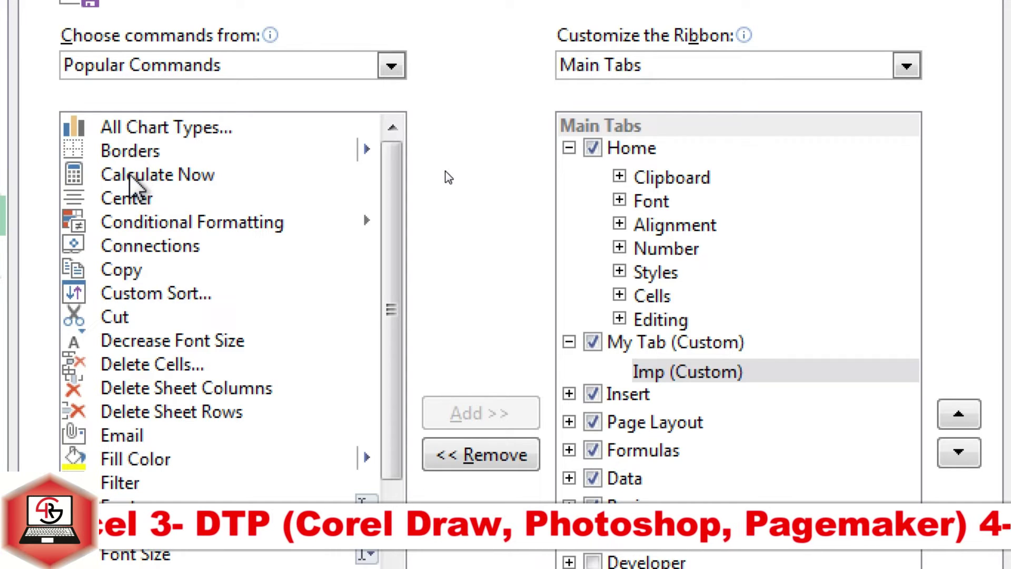
Add All Chart Types, Fill Color, Filter, Insert Function and Macros to Imp, then apply.
left_click(132, 129)
left_click(487, 416)
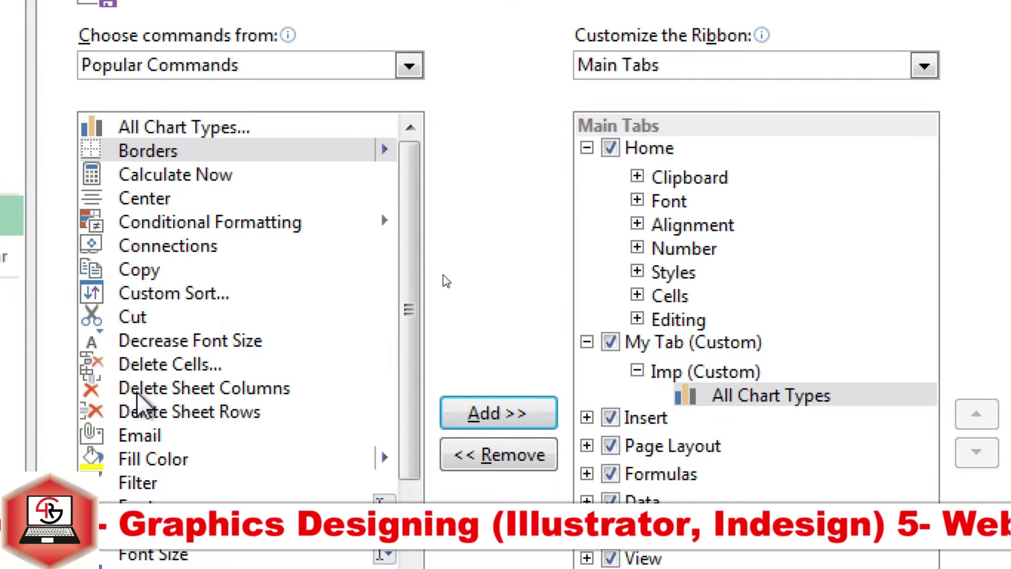
left_click(141, 461)
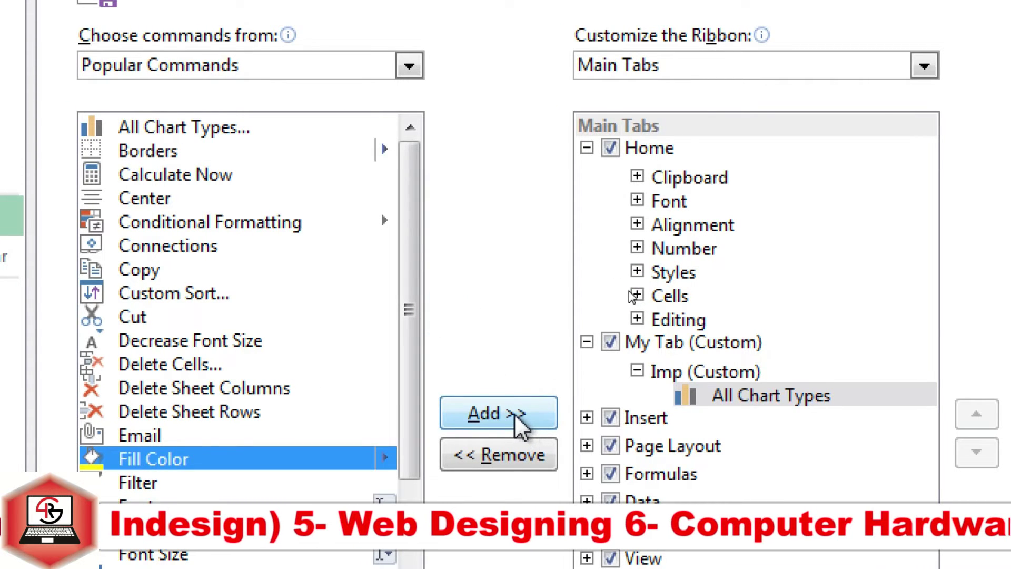
left_click(517, 419)
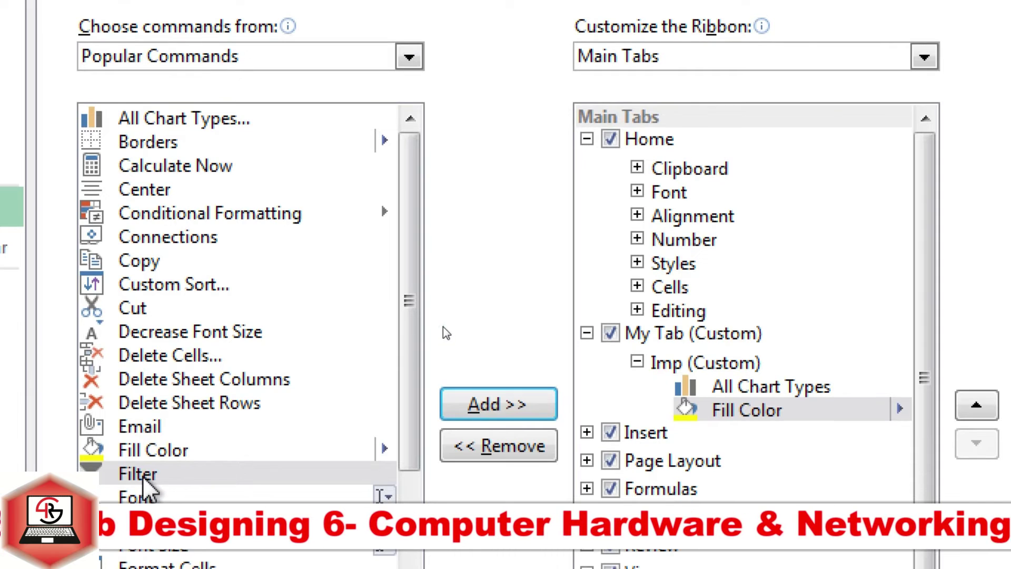
left_click(142, 475)
left_click(489, 405)
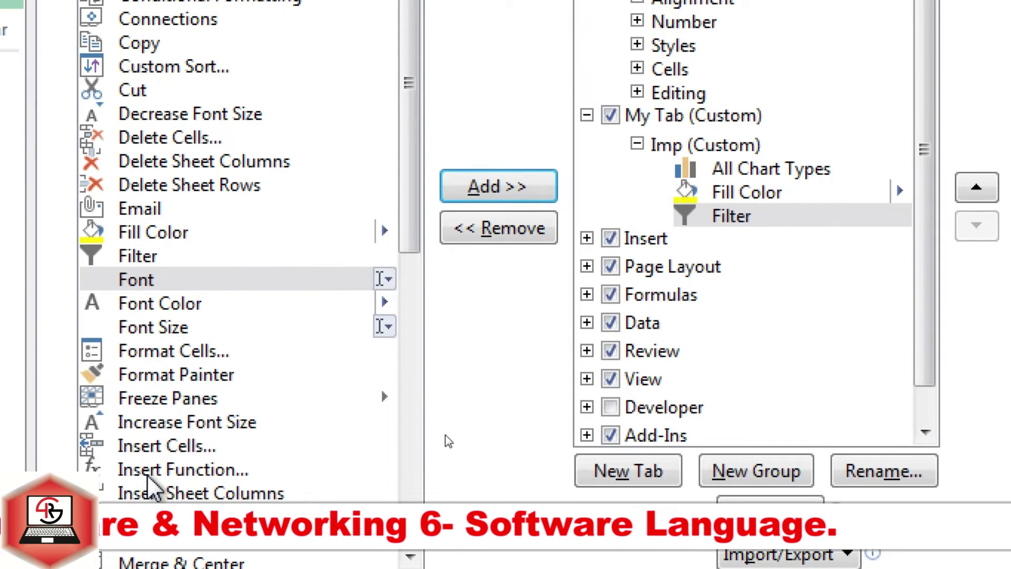
left_click(149, 471)
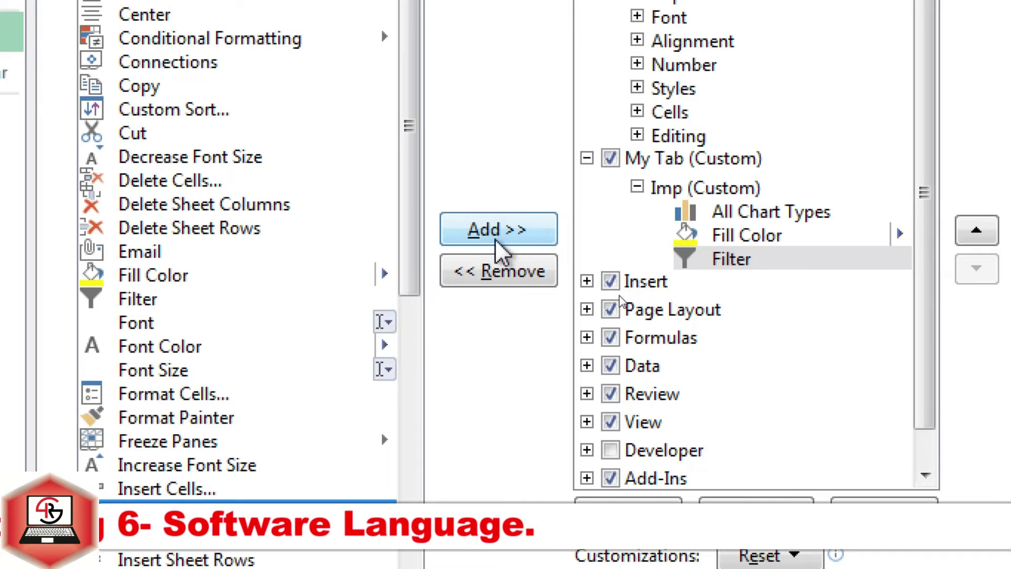
left_click(498, 241)
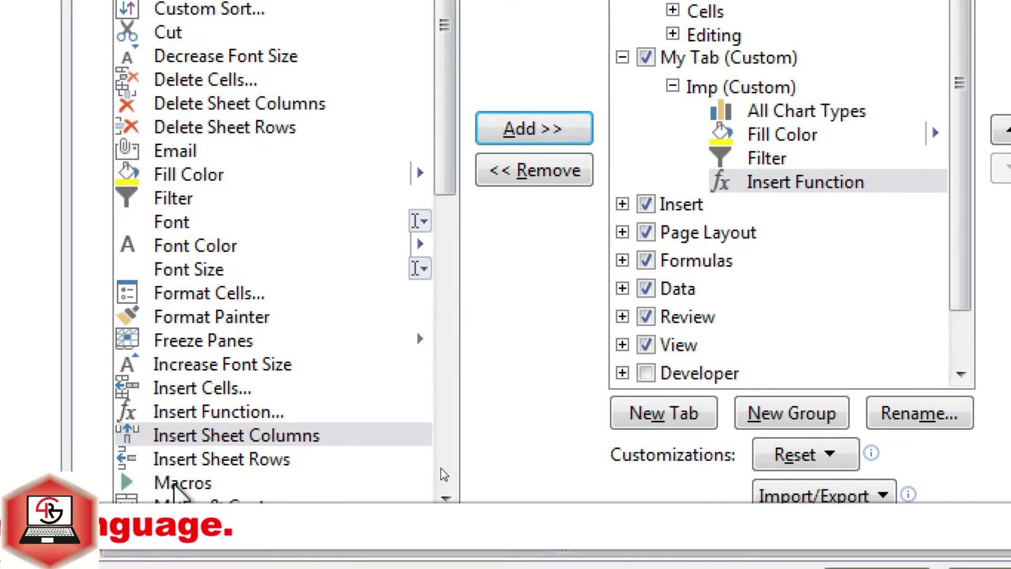
left_click(179, 483)
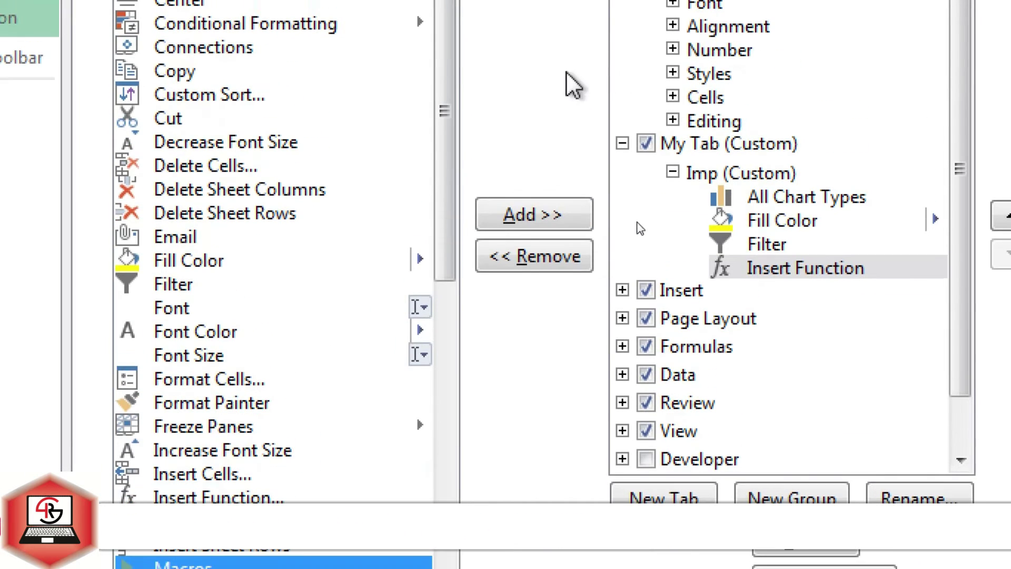
left_click(510, 232)
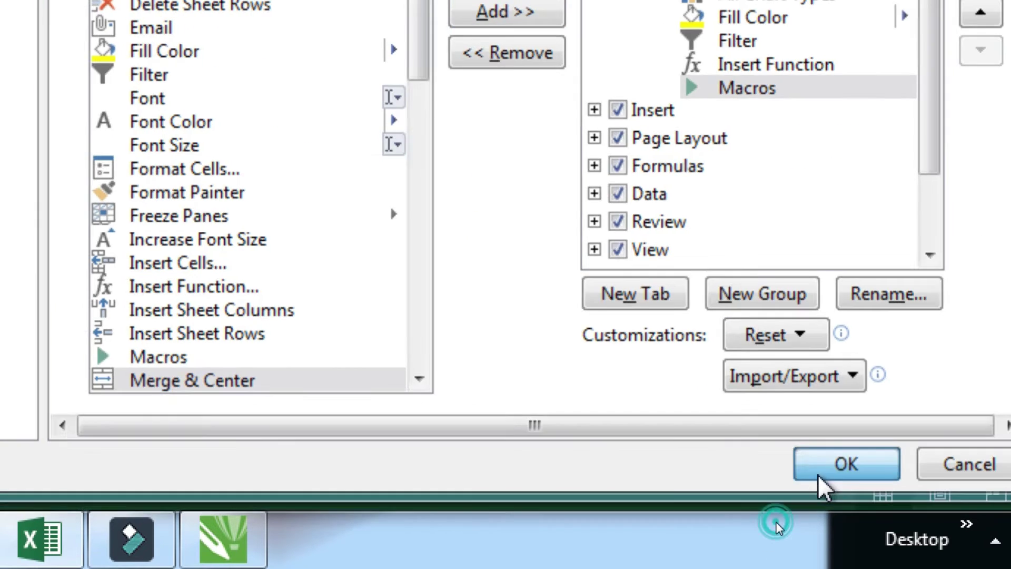
left_click(823, 480)
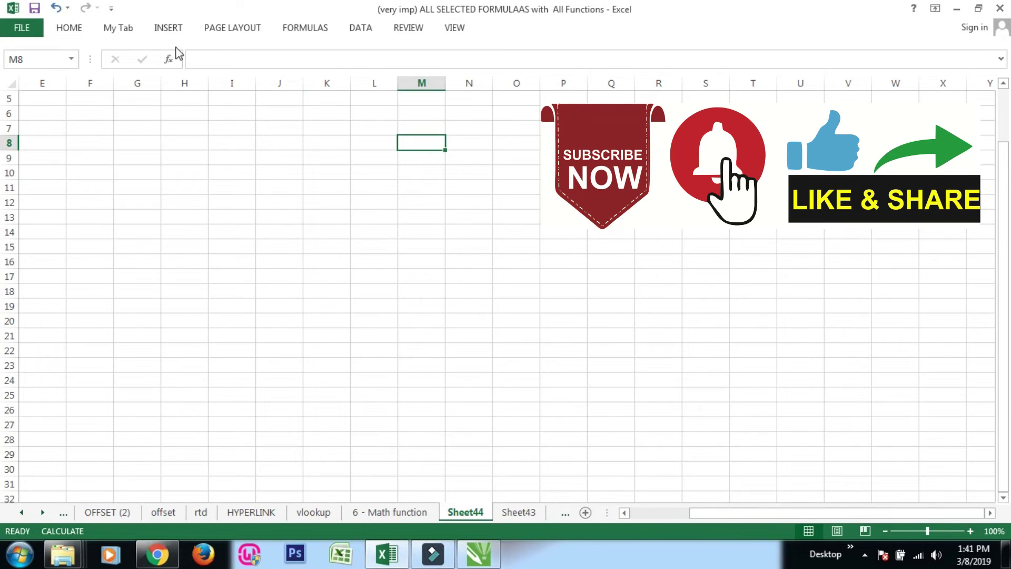
Switch the ribbon to My Tab to view the Imp group's five commands.
left_click(121, 30)
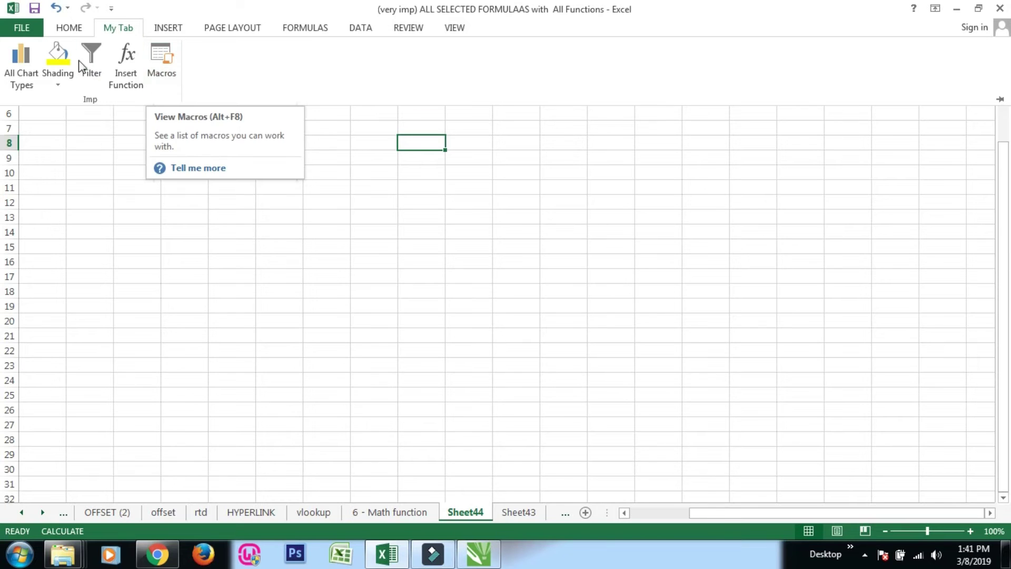
Go to the Customize Ribbon page of Excel Options.
left_click(34, 31)
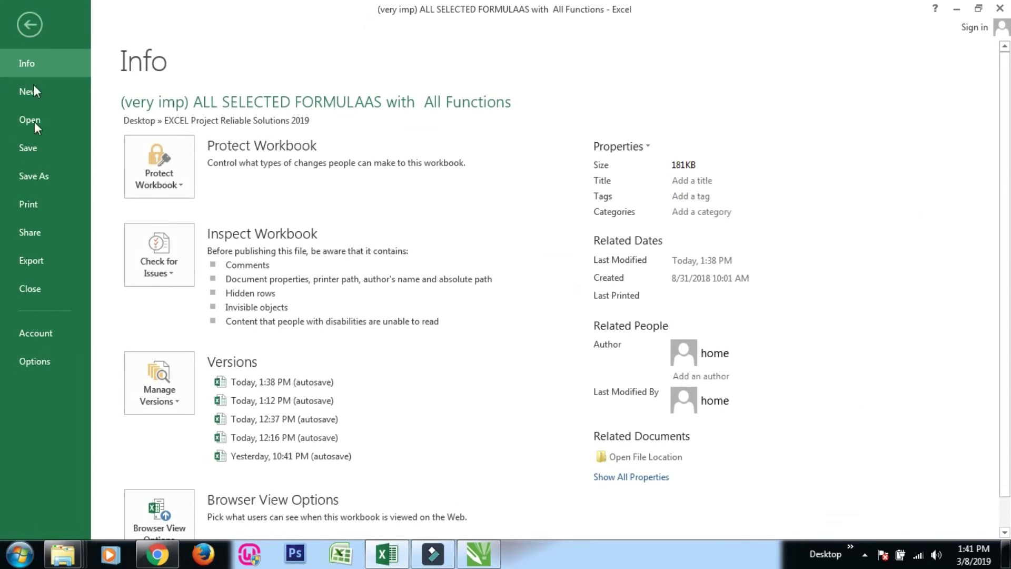
left_click(37, 349)
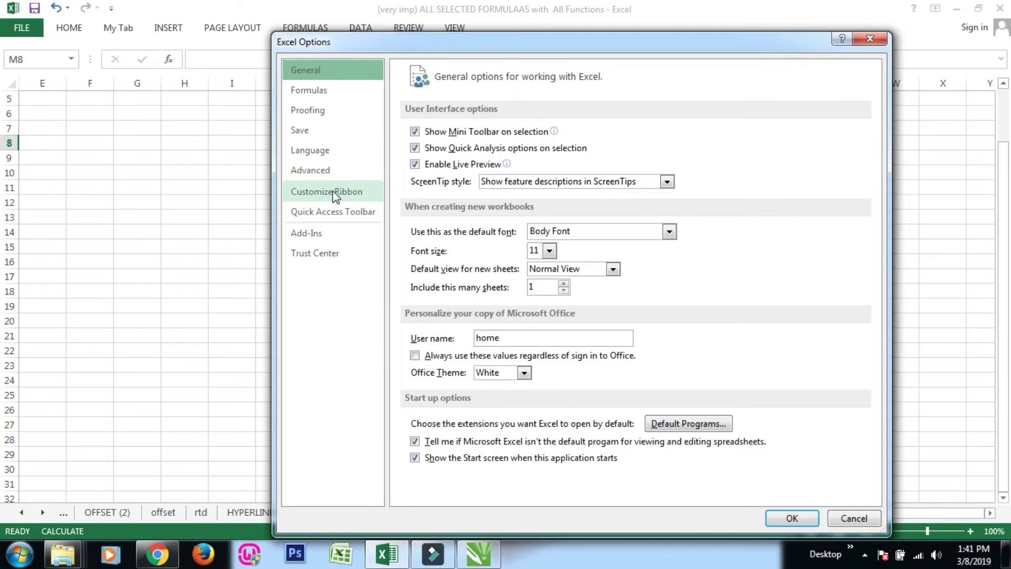
left_click(333, 193)
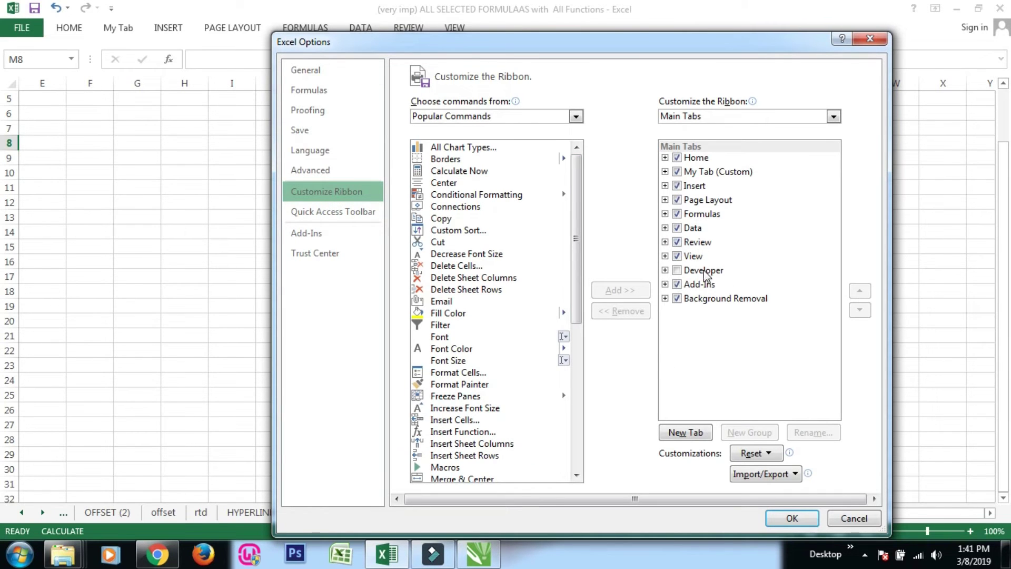
Remove Macros from the Imp group under My Tab and apply the change.
left_click(692, 173)
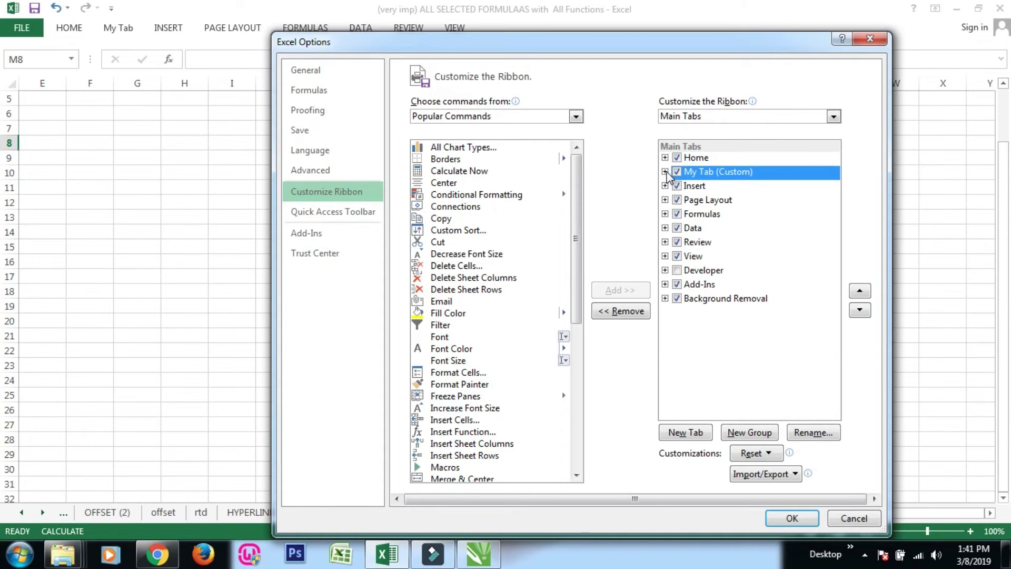
left_click(664, 172)
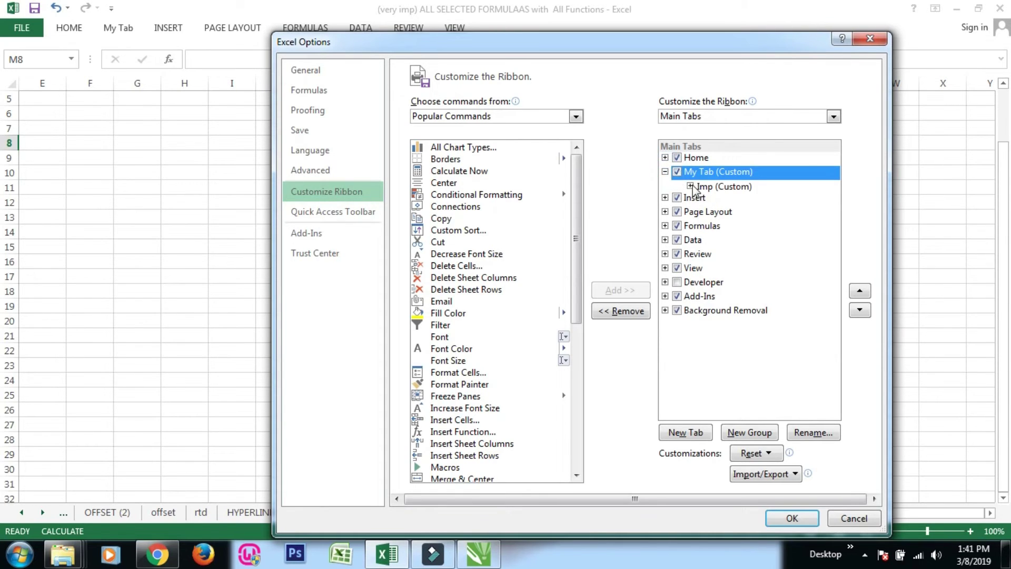
left_click(690, 186)
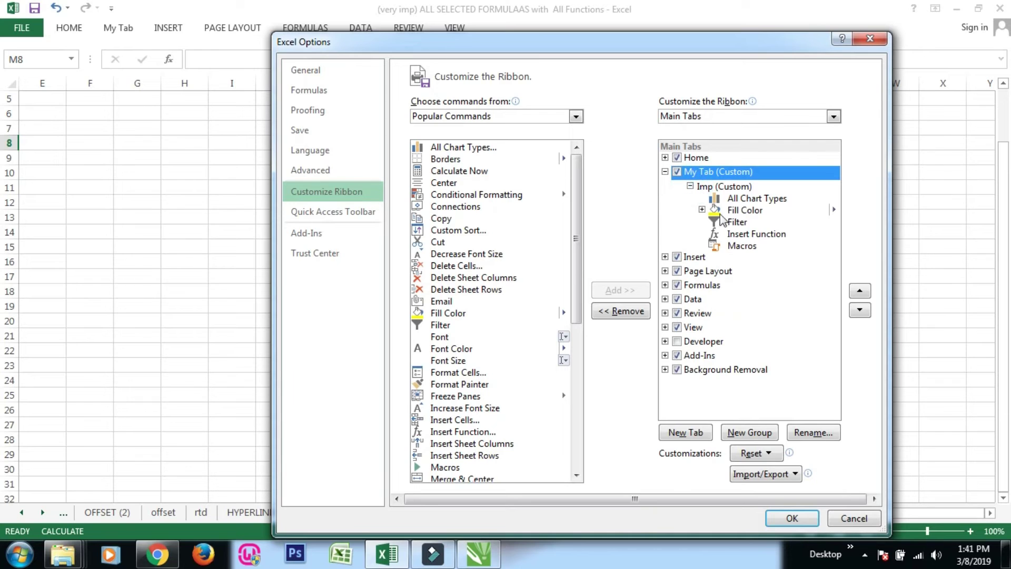
left_click(741, 246)
left_click(636, 313)
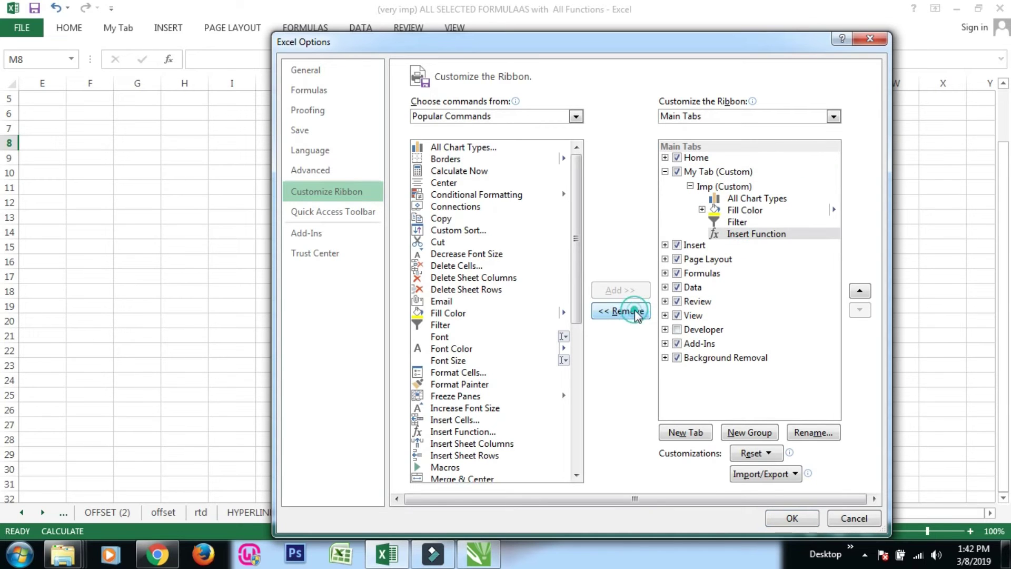
left_click(789, 518)
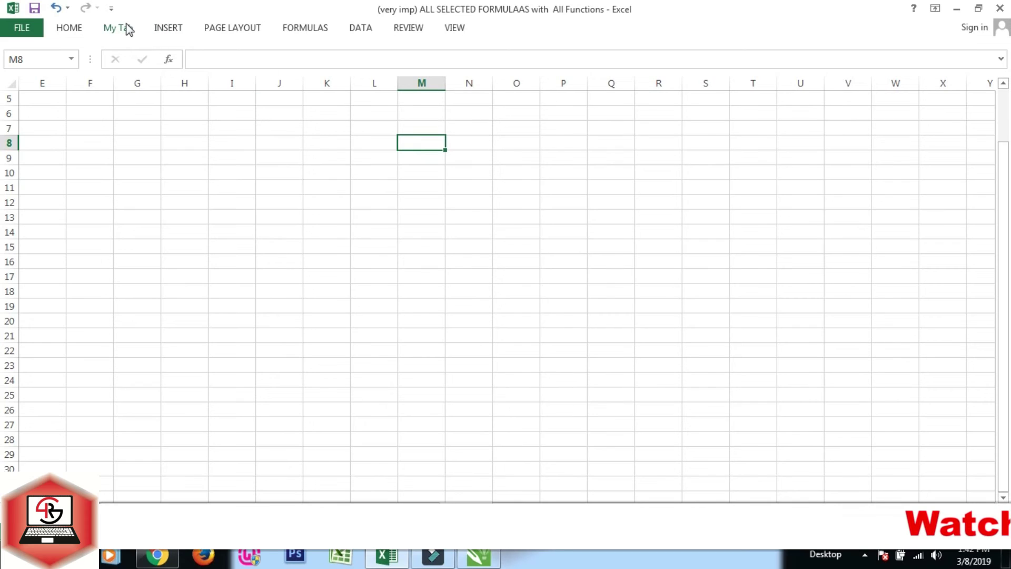
Compare My Tab with the Home and Insert tabs, ending back on My Tab.
left_click(127, 26)
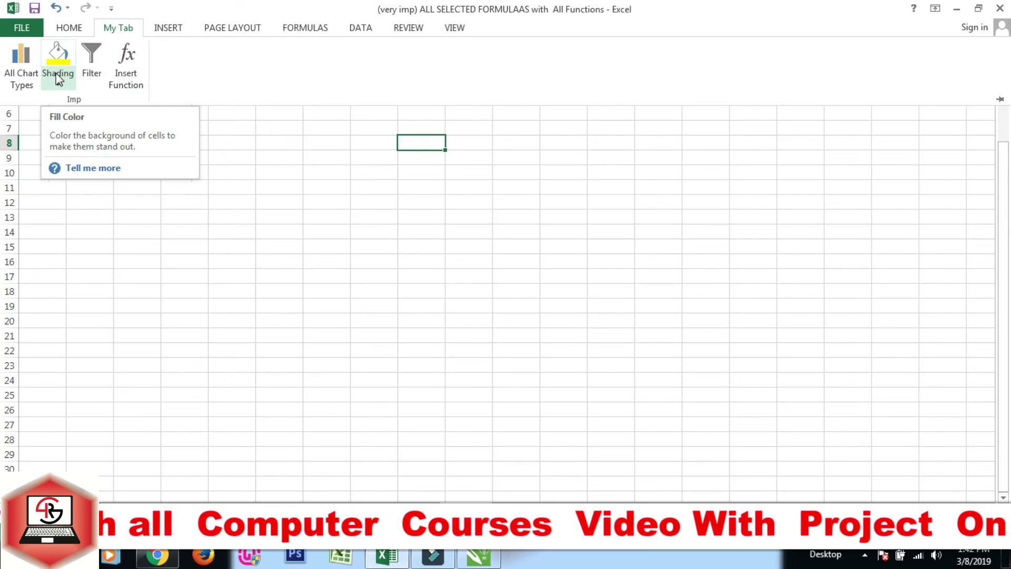
left_click(67, 28)
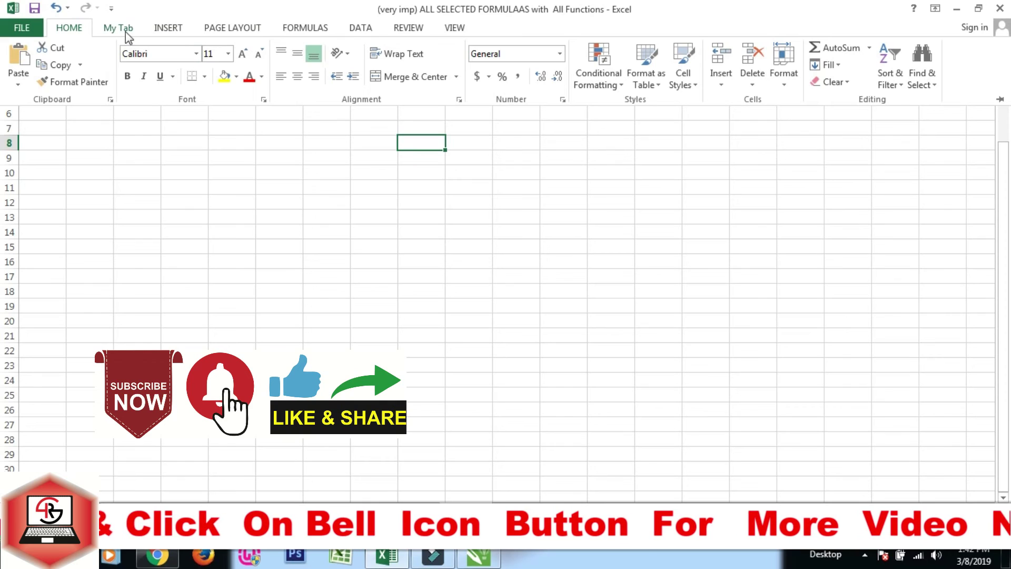
left_click(162, 30)
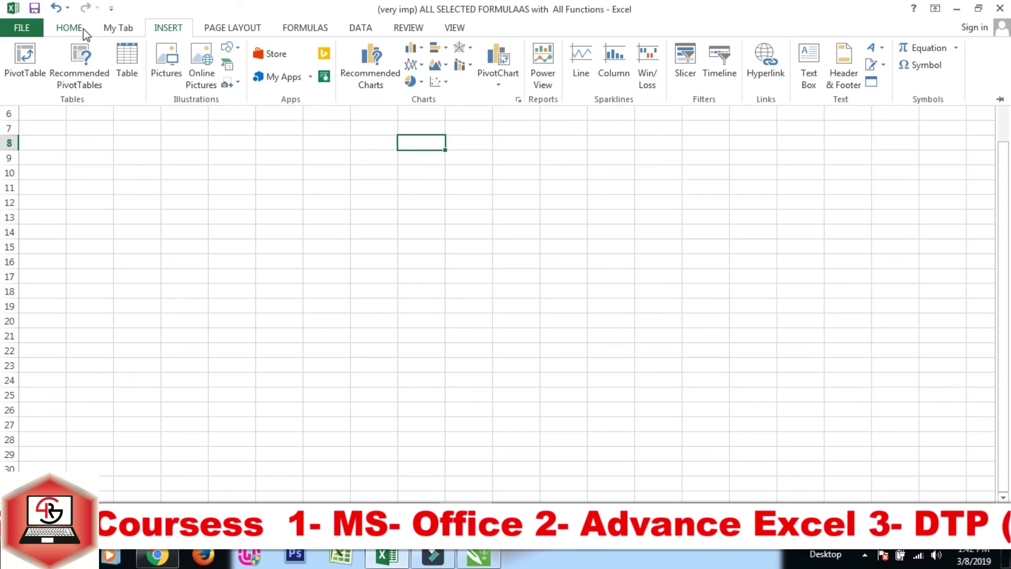
left_click(117, 27)
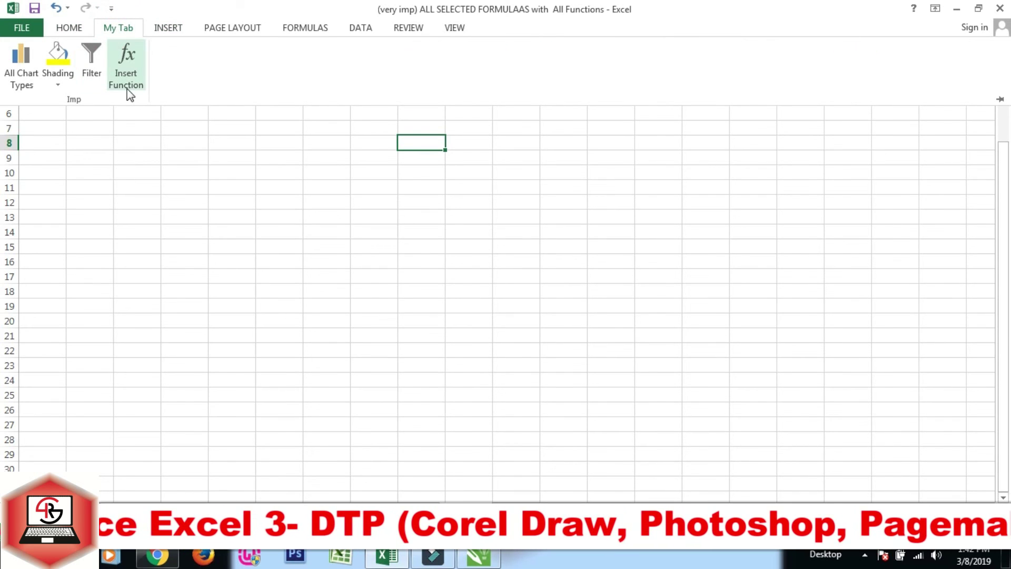
Return to the Customize Ribbon page of Excel Options.
left_click(38, 30)
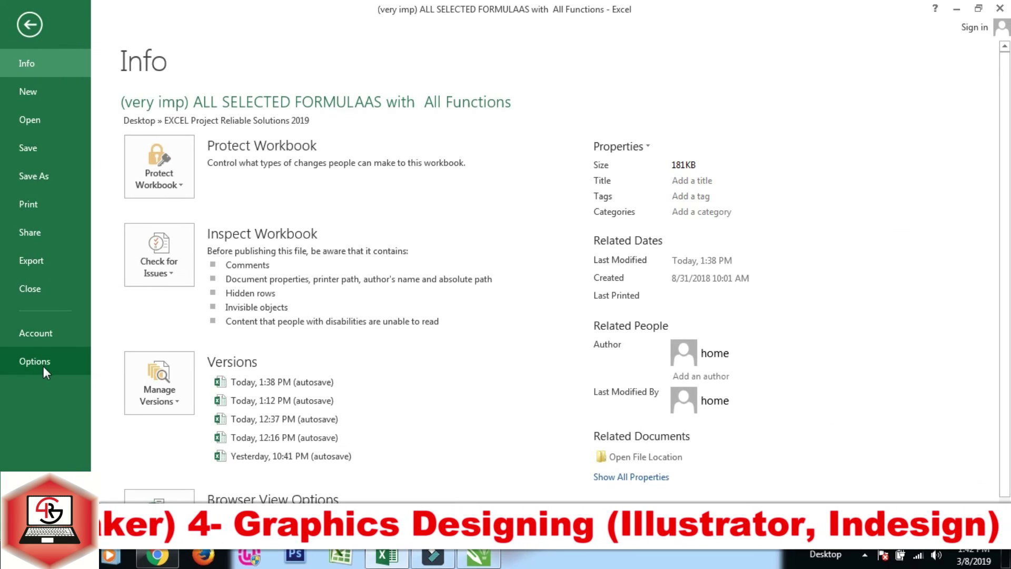
left_click(43, 365)
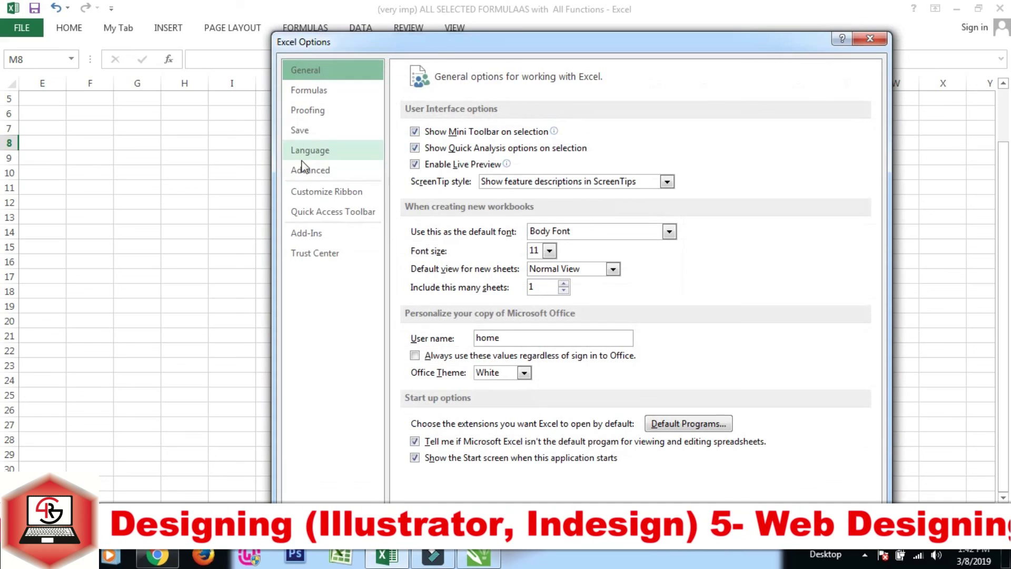
left_click(325, 194)
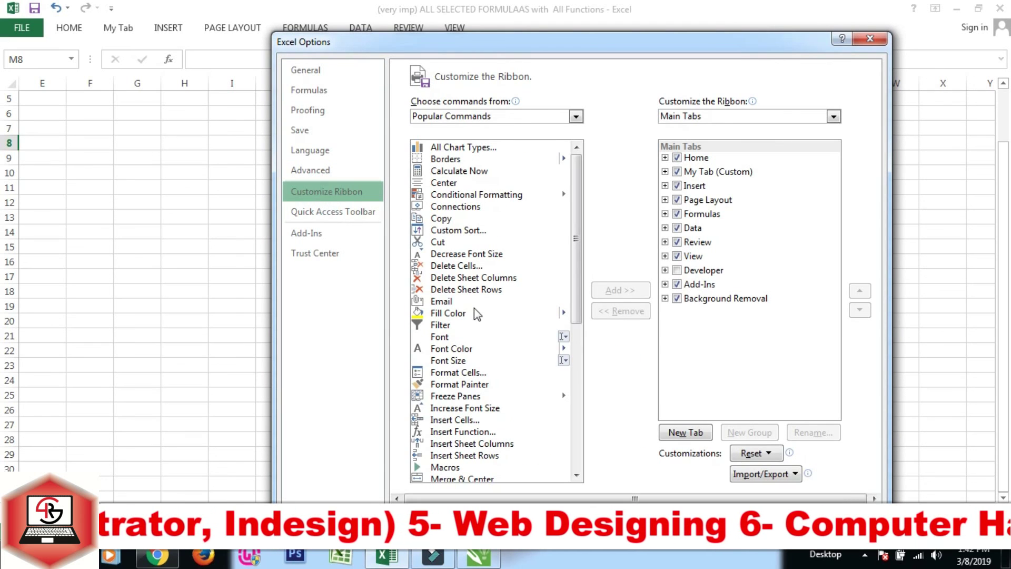
Remove My Tab (Custom) from the main tabs list and apply the change.
left_click(692, 173)
right_click(694, 177)
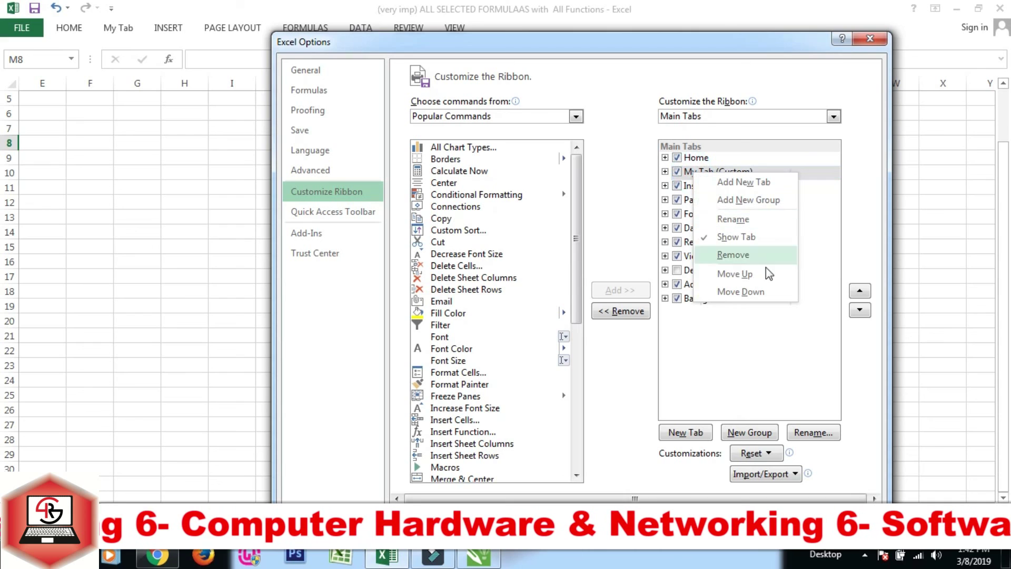
left_click(750, 256)
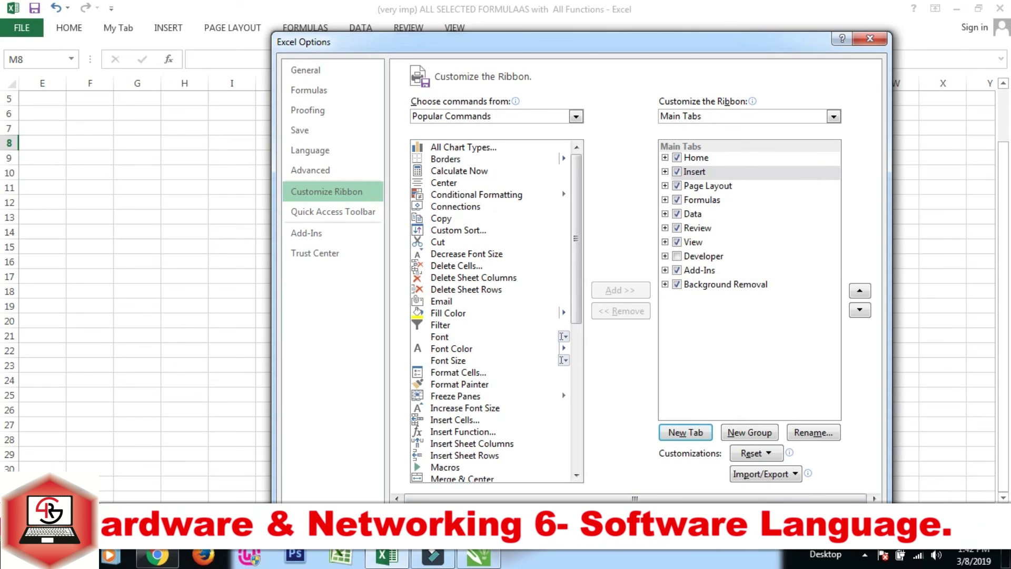
left_click(805, 519)
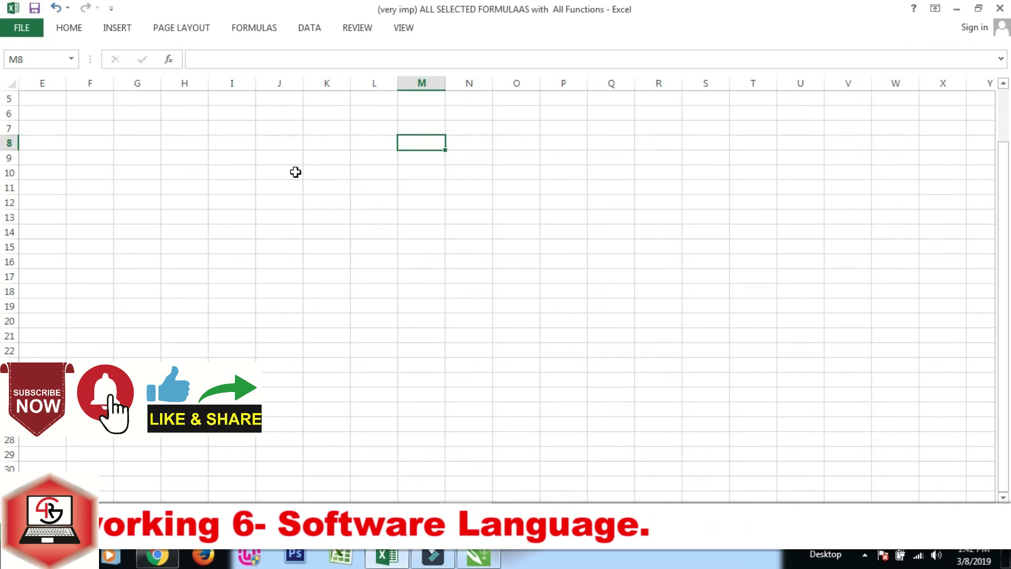